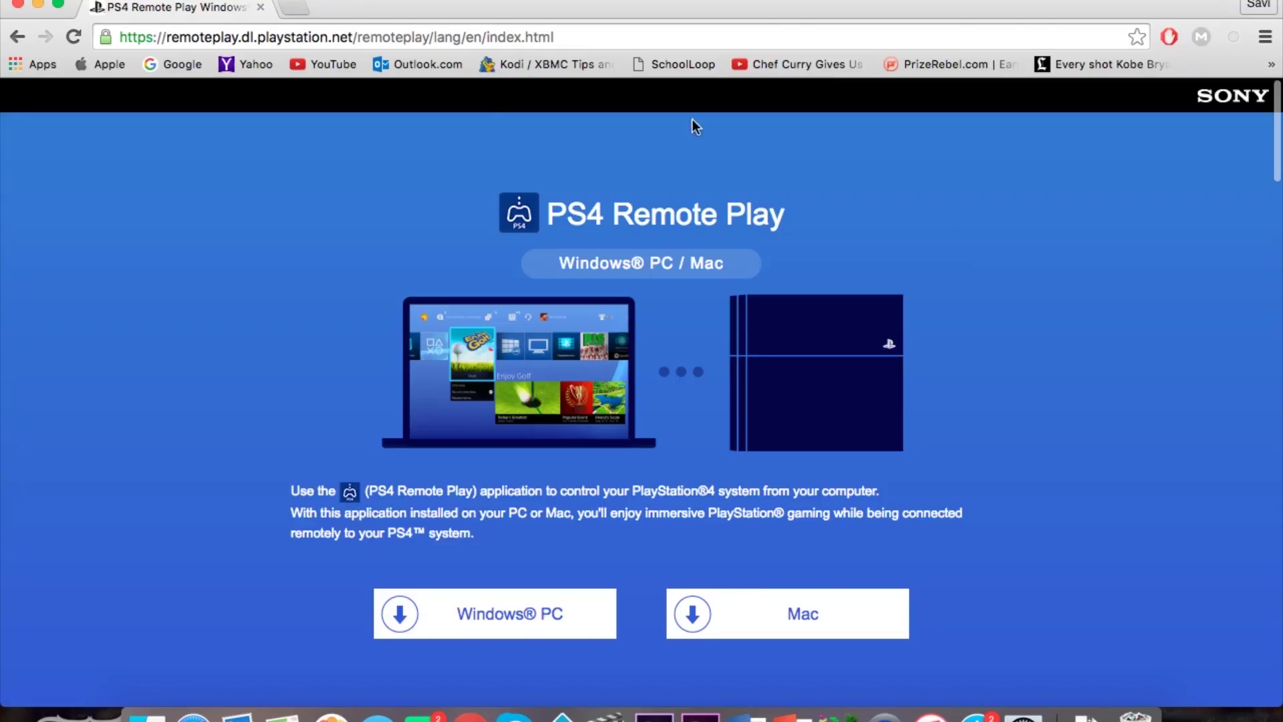
Step: Look through the PS4 Remote Play download page, including the initial setup instructions and the advice for when Remote Play is not available
scroll(645, 286, down, 15)
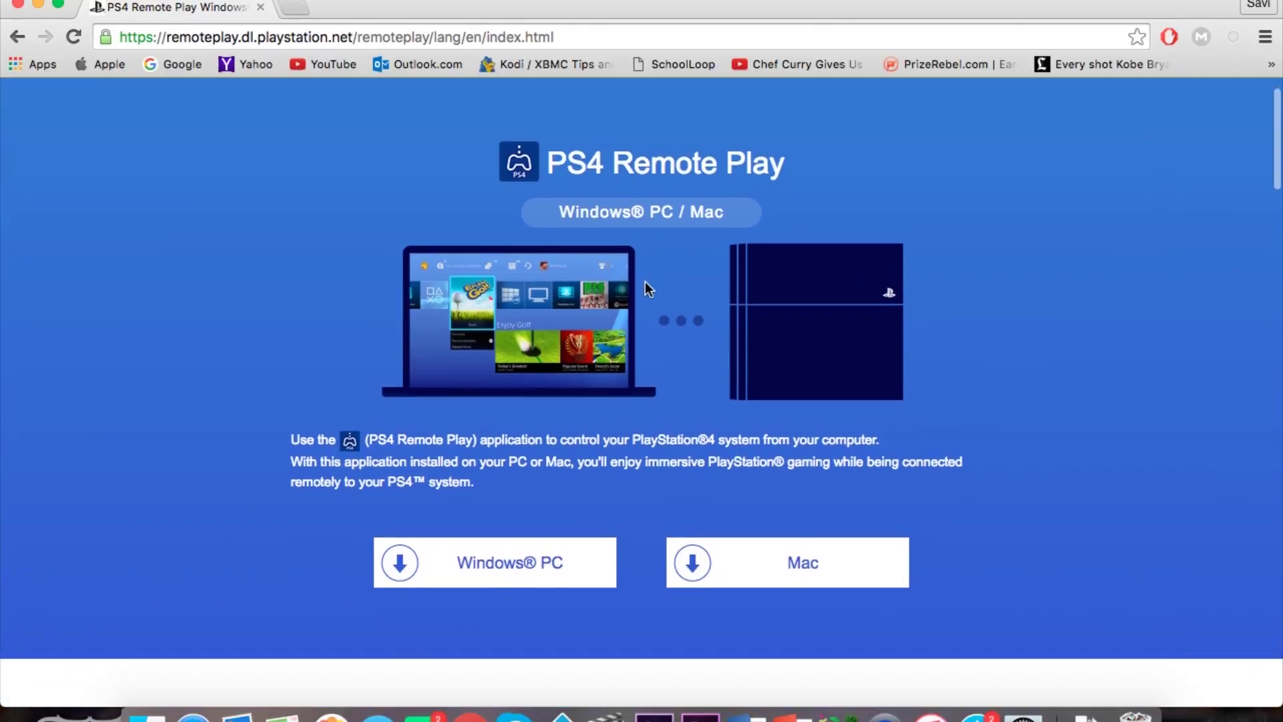
scroll(645, 282, up, 15)
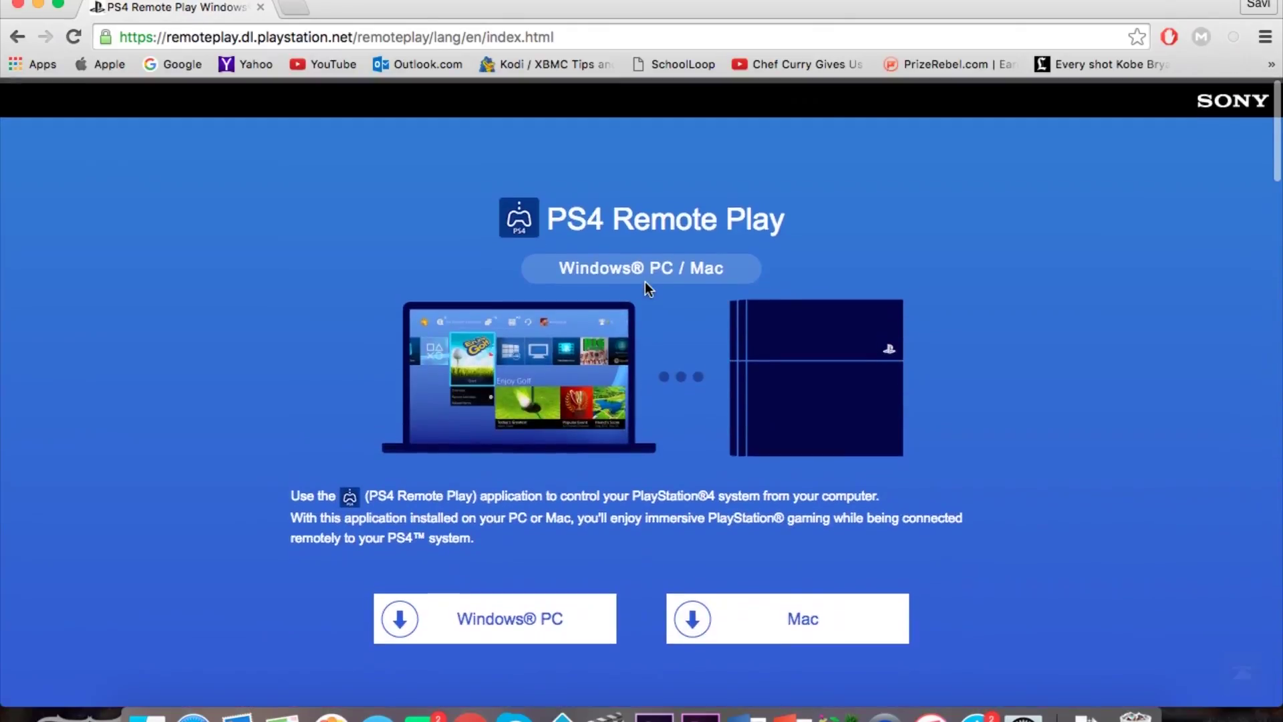
scroll(645, 282, down, 20)
scroll(646, 289, up, 9)
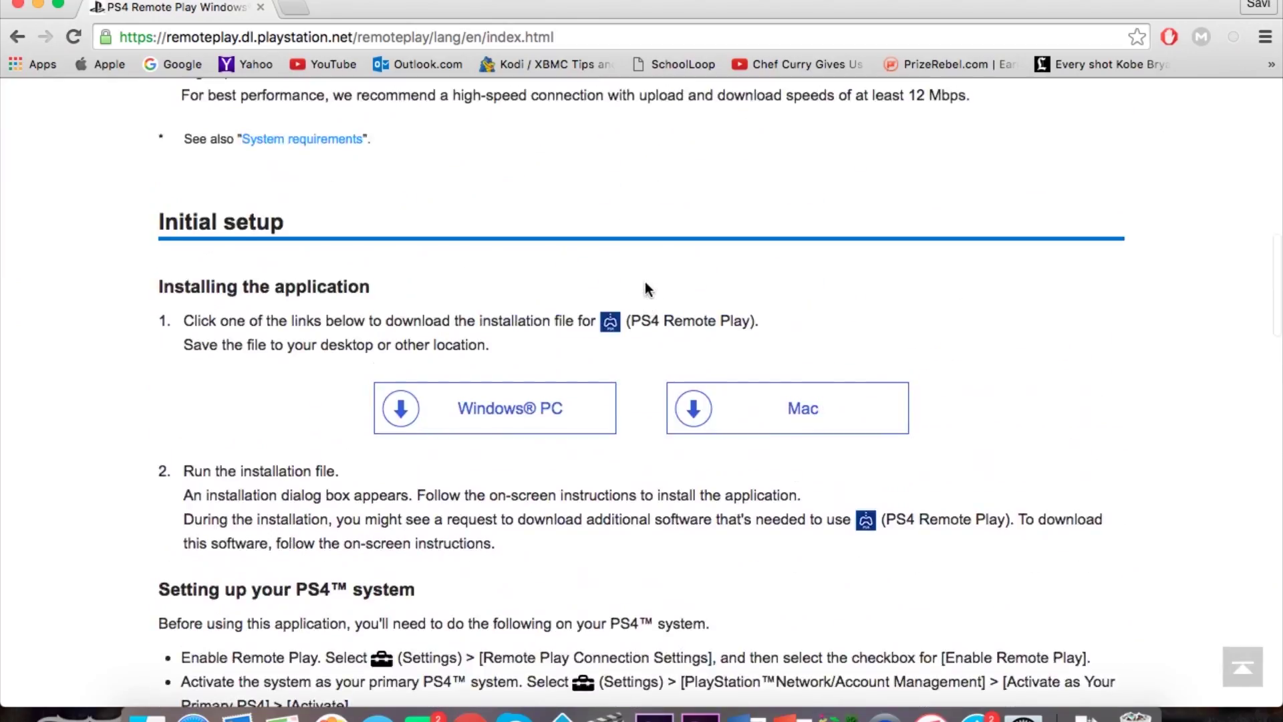
scroll(646, 290, down, 19)
scroll(646, 286, down, 20)
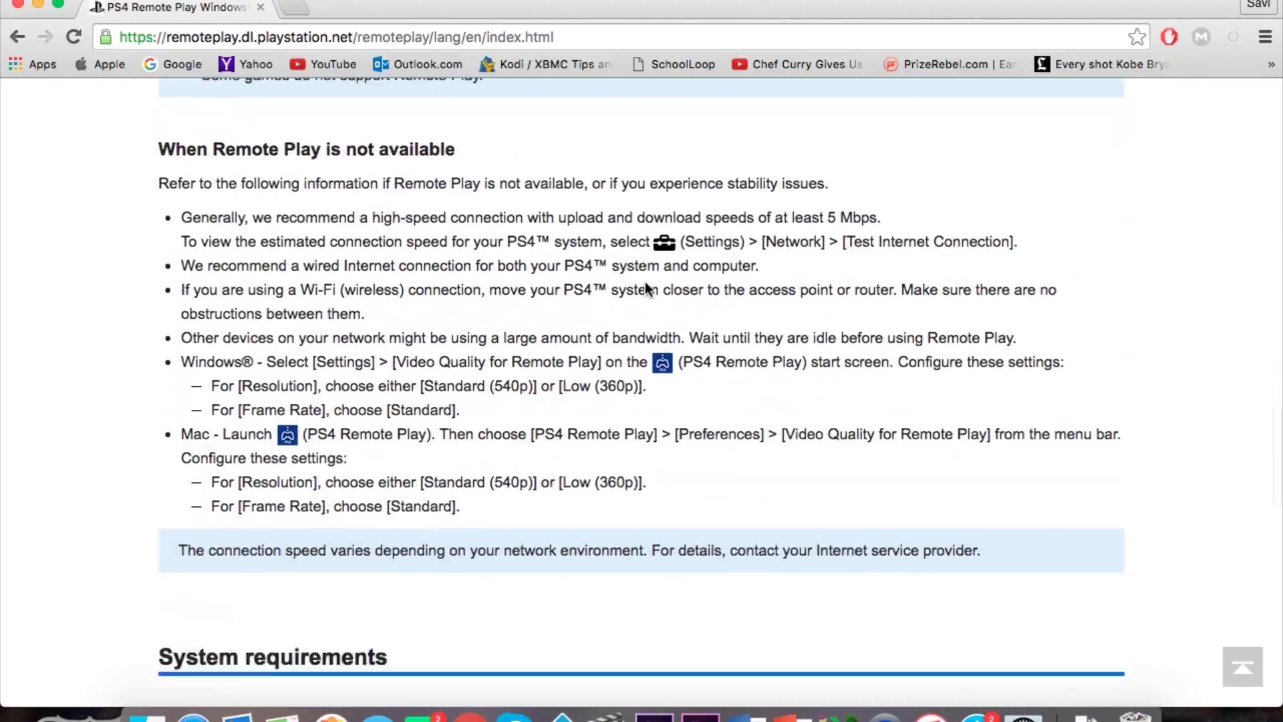
scroll(645, 282, up, 20)
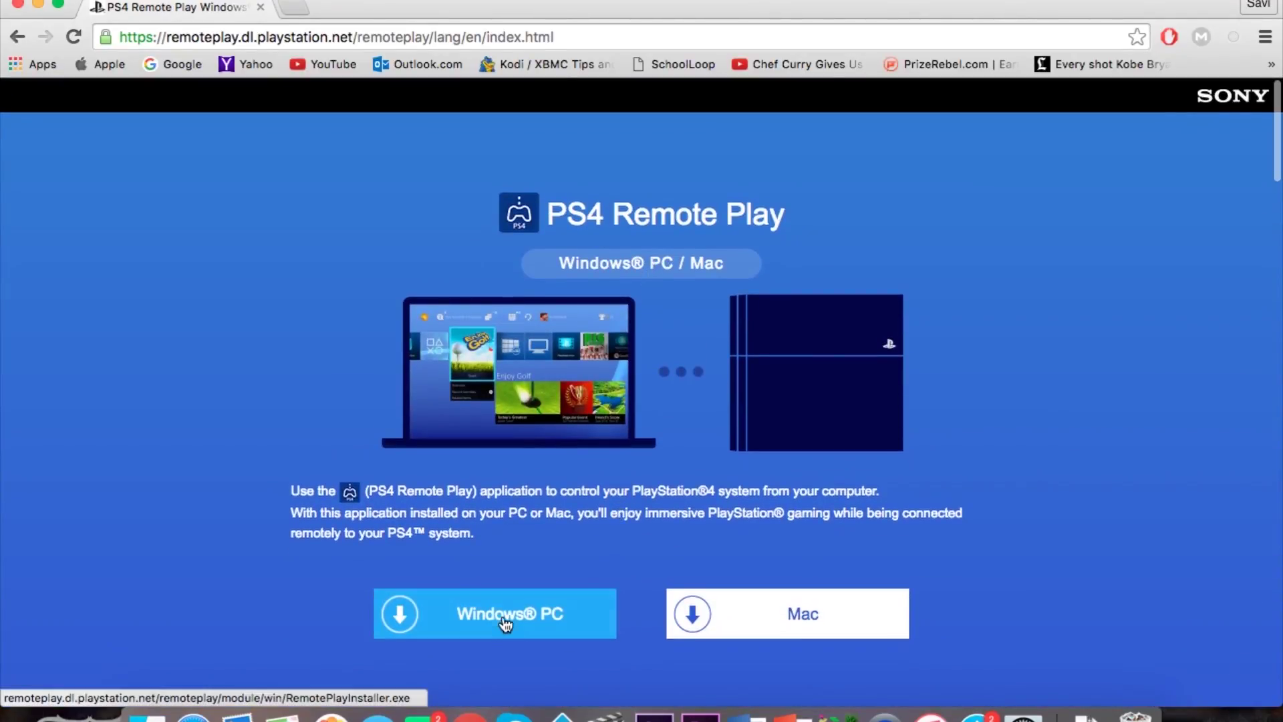
Step: Download the Mac version of PS4 Remote Play and open the RemotePlayInstaller.pkg file
click(522, 615)
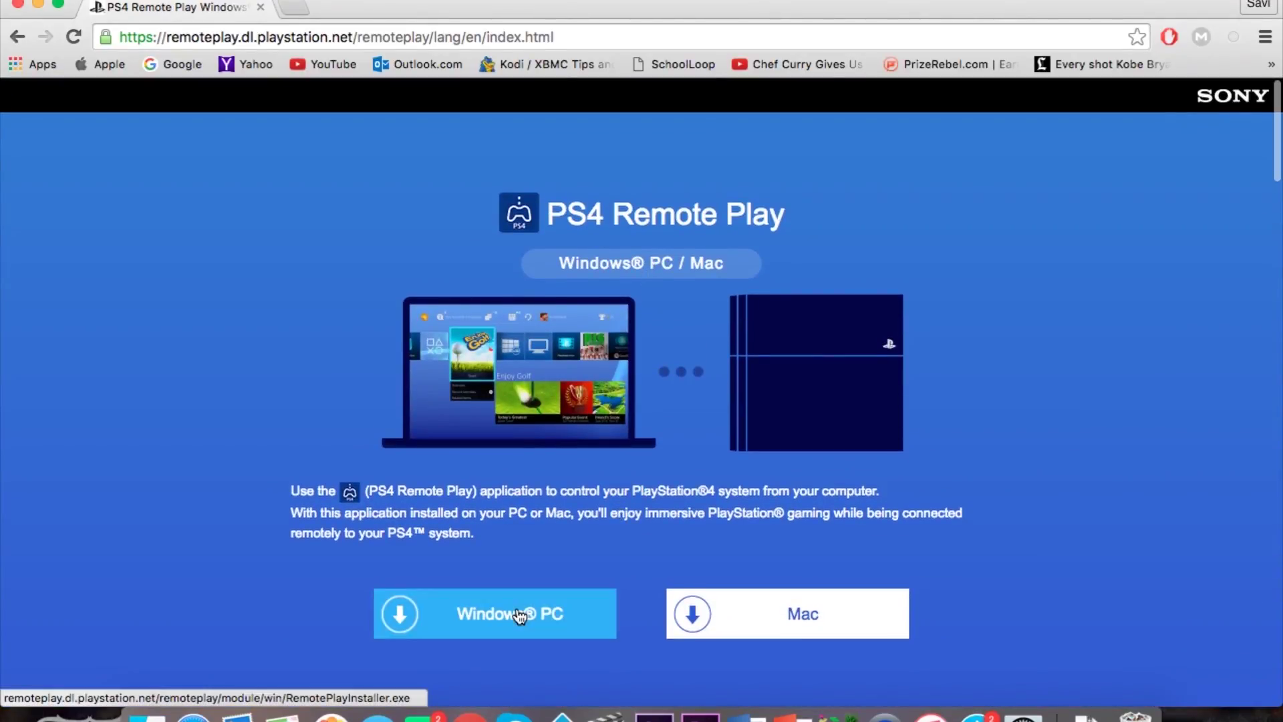
click(802, 607)
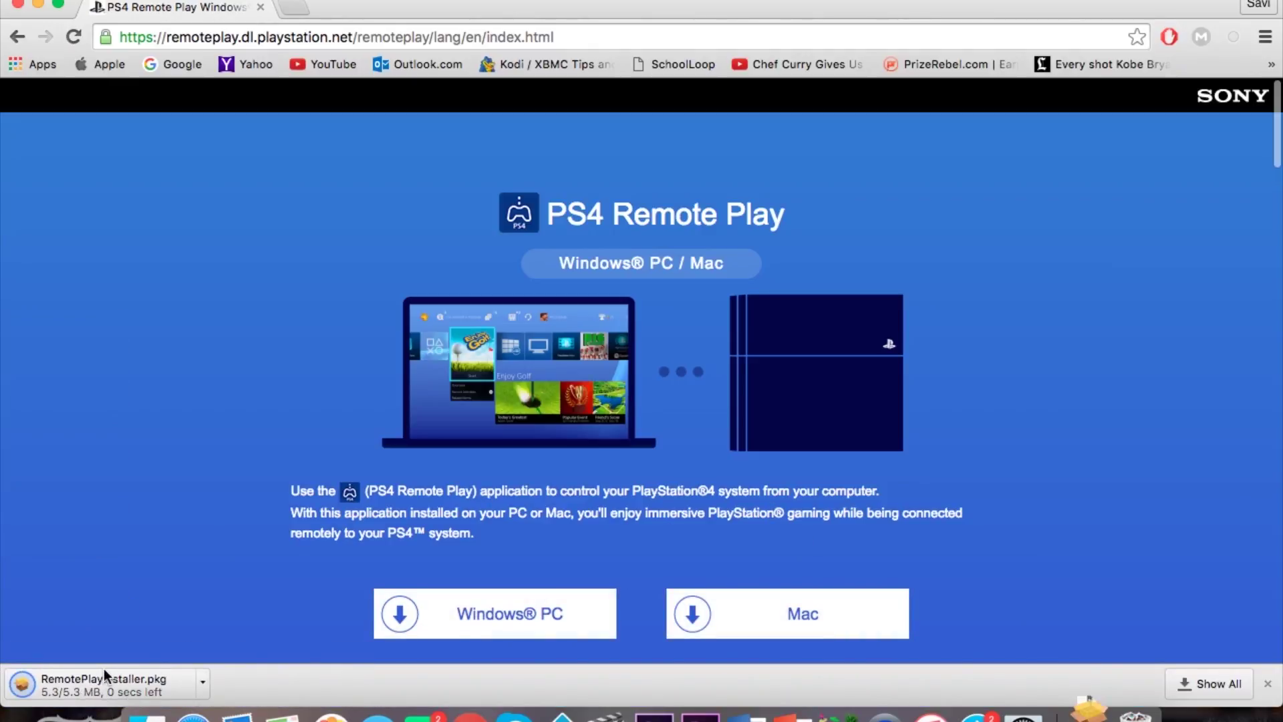
click(91, 690)
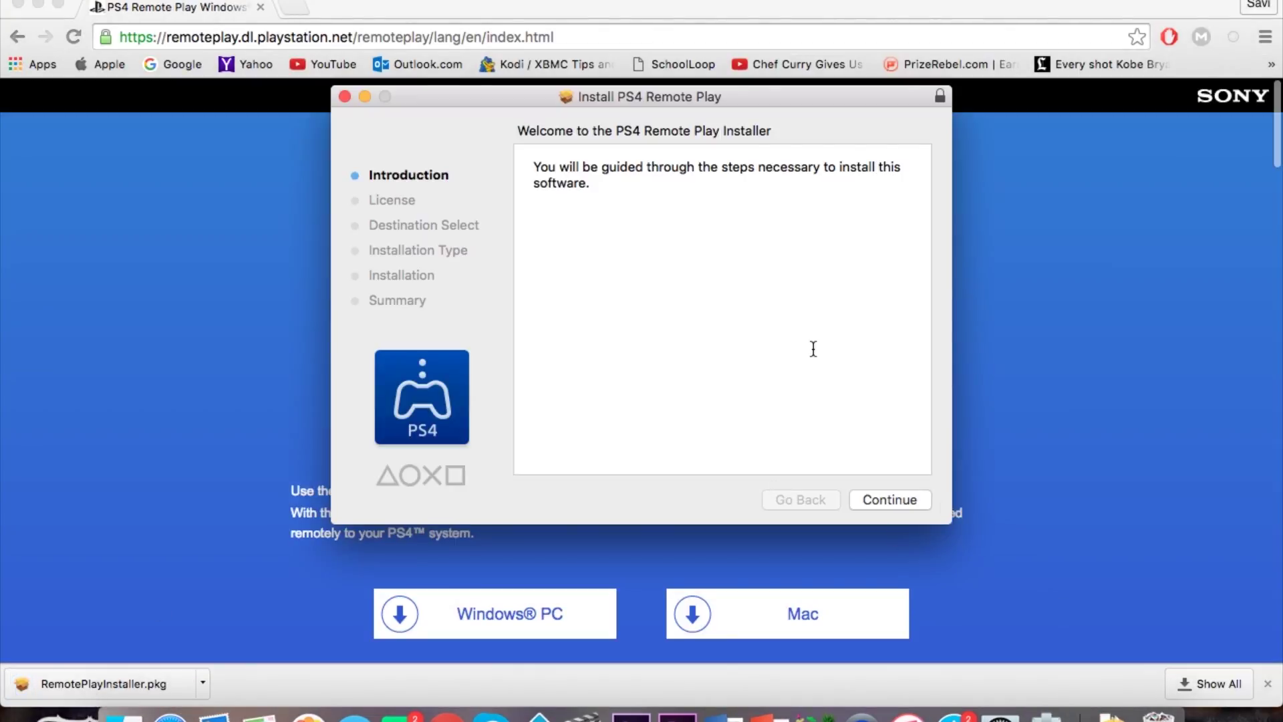
Step: Complete the PS4 Remote Play installation, close the installer and launch the PS4 Remote Play application
click(886, 502)
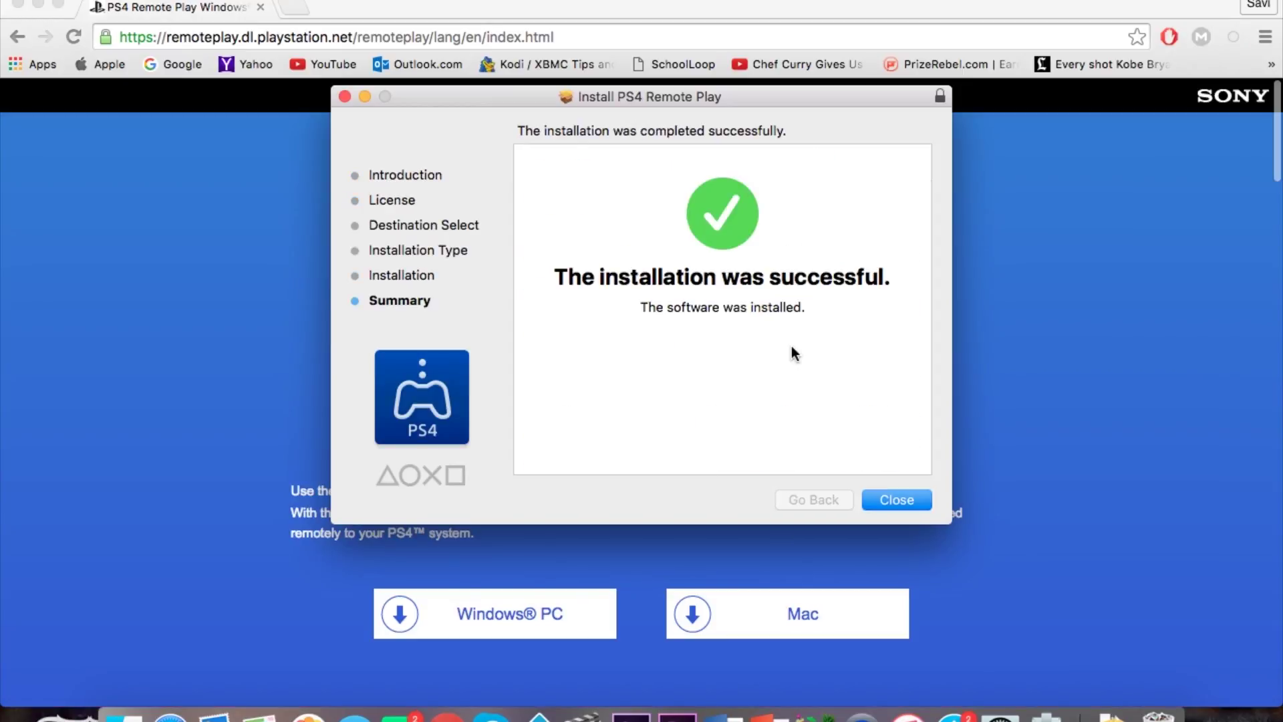
click(898, 502)
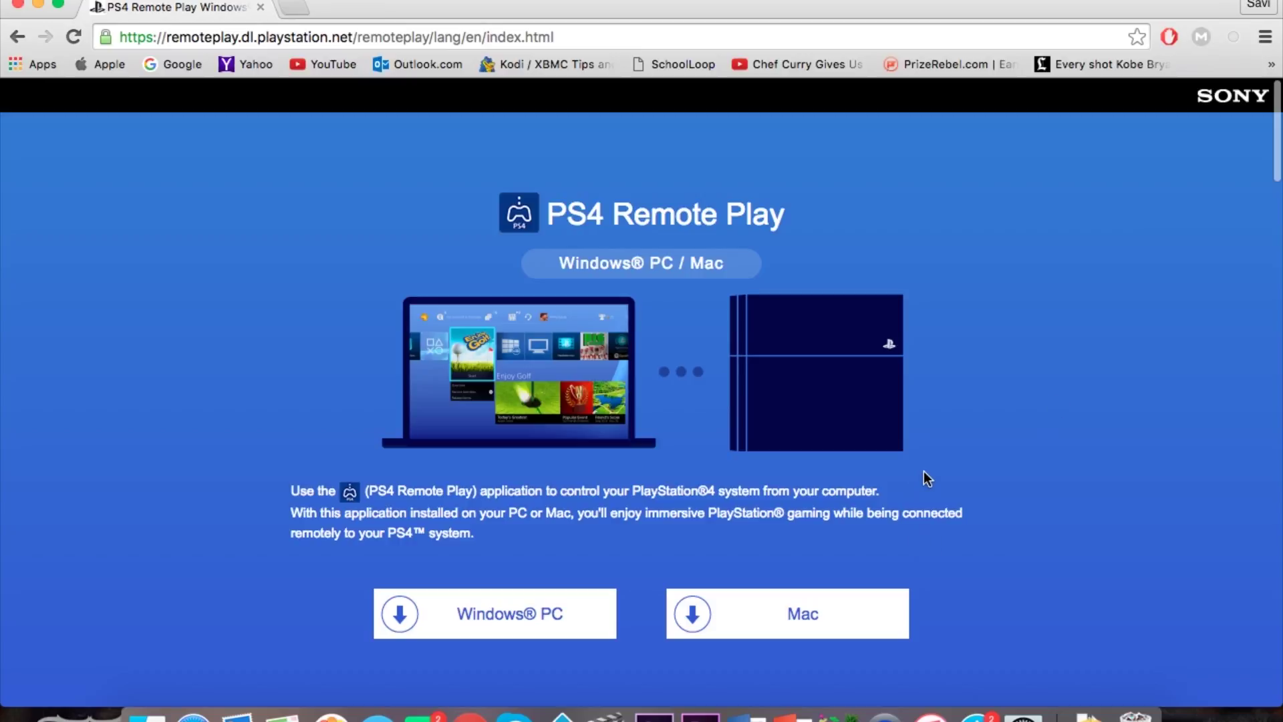
key(F4)
click(1113, 201)
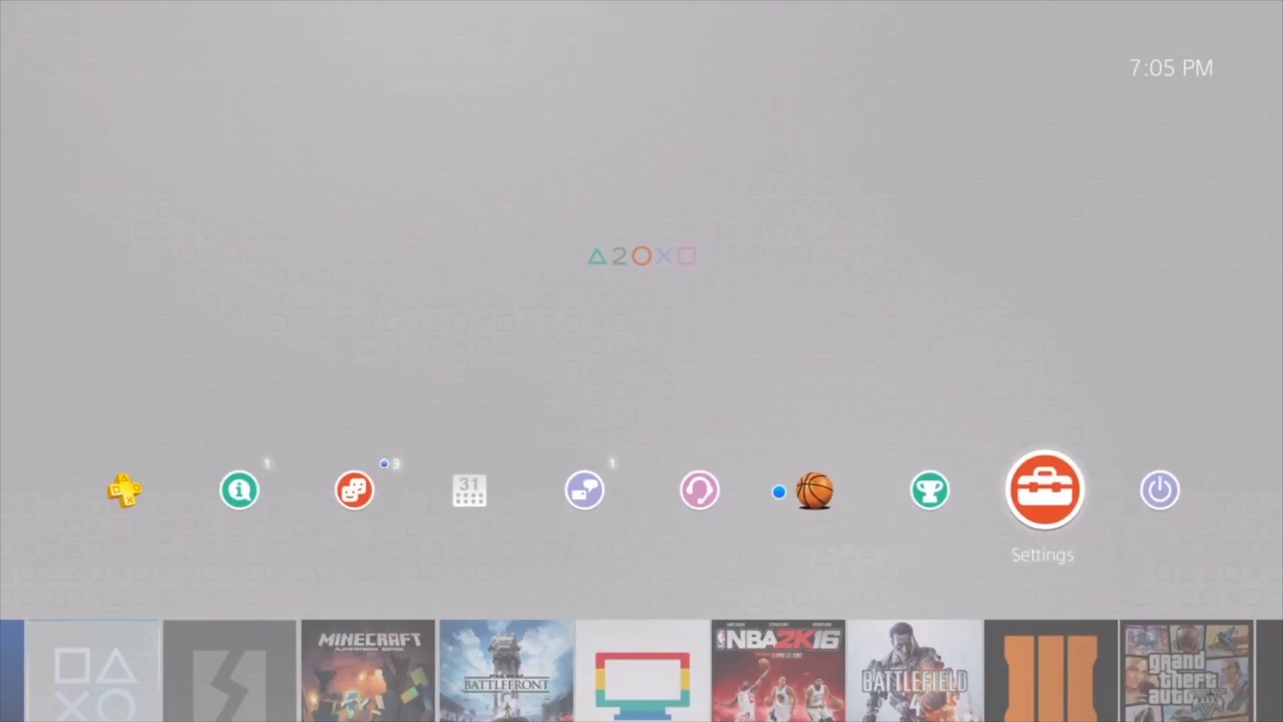
Step: Open the Remote Play Connection Settings within the PS4 system's Settings
key(Return)
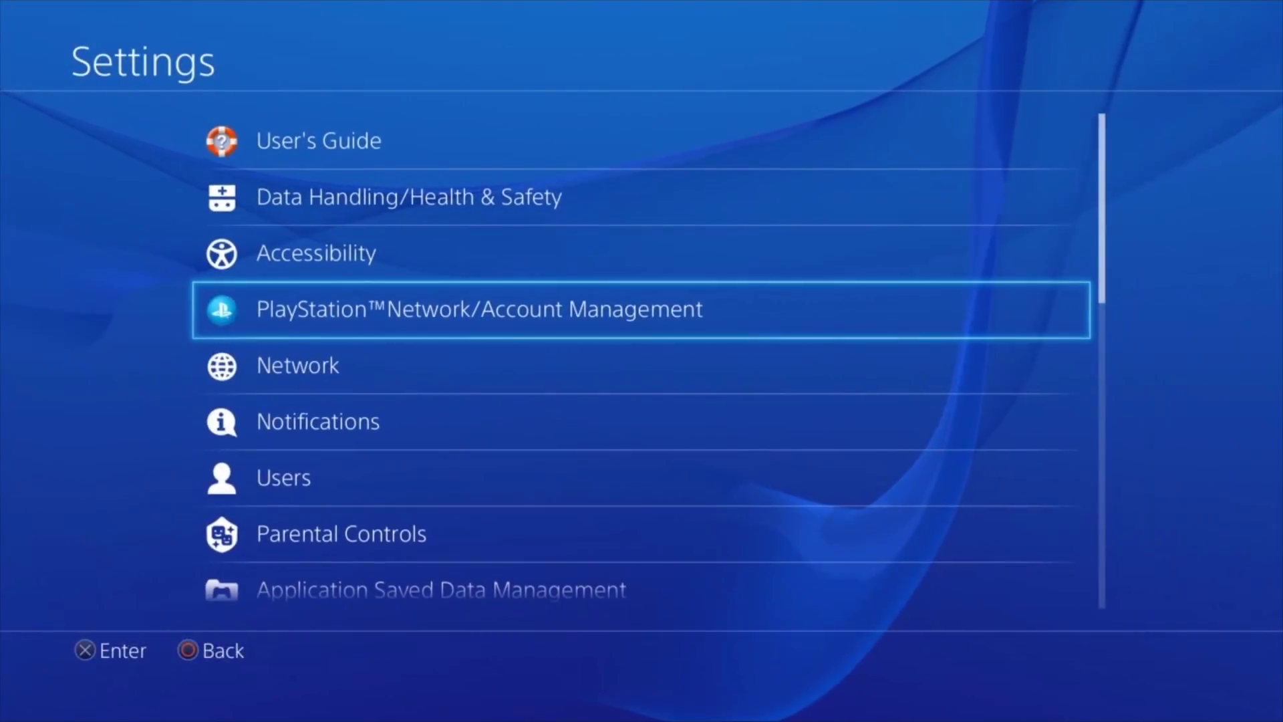
key(Down)
key(Down)
key(Down)
key(Down)
key(Down)
key(Down)
key(Down)
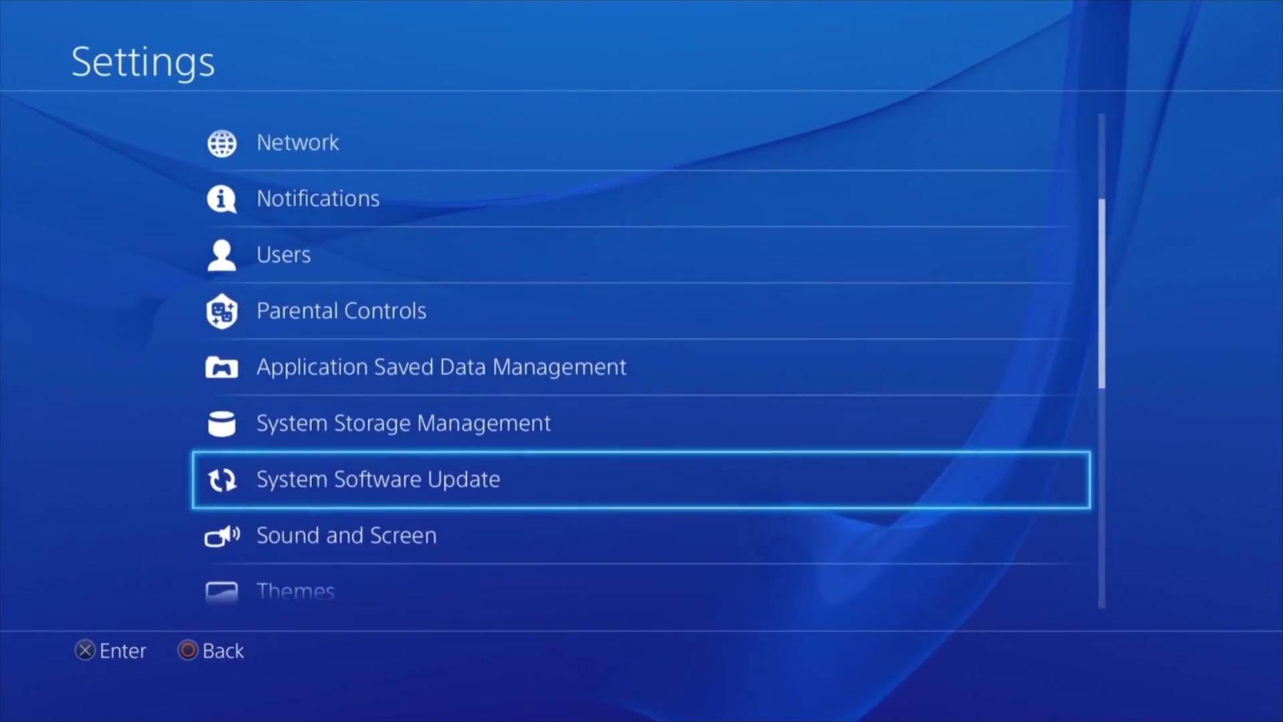
key(Down)
key(Down)
key(Down)
key(Down)
key(Down)
key(Down)
key(Down)
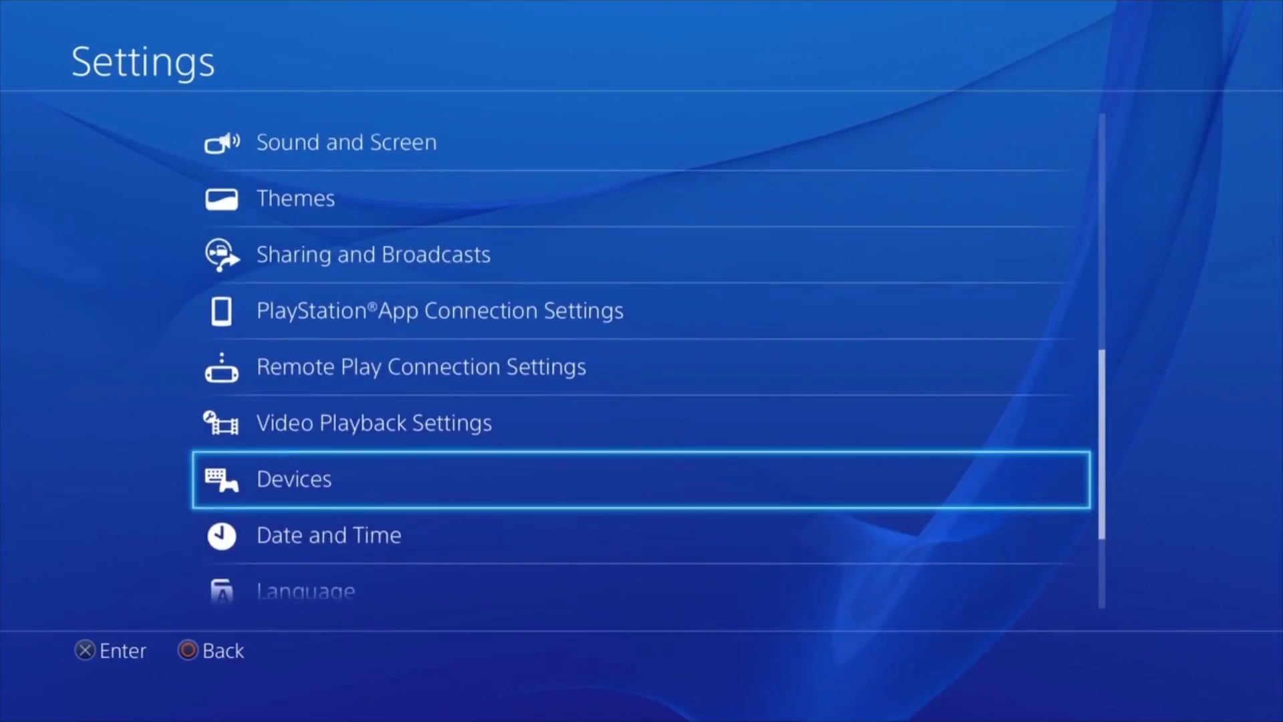
key(Down)
key(Down)
key(Down)
key(Down)
key(Down)
key(Up)
key(Up)
key(Up)
key(Up)
key(Up)
key(Up)
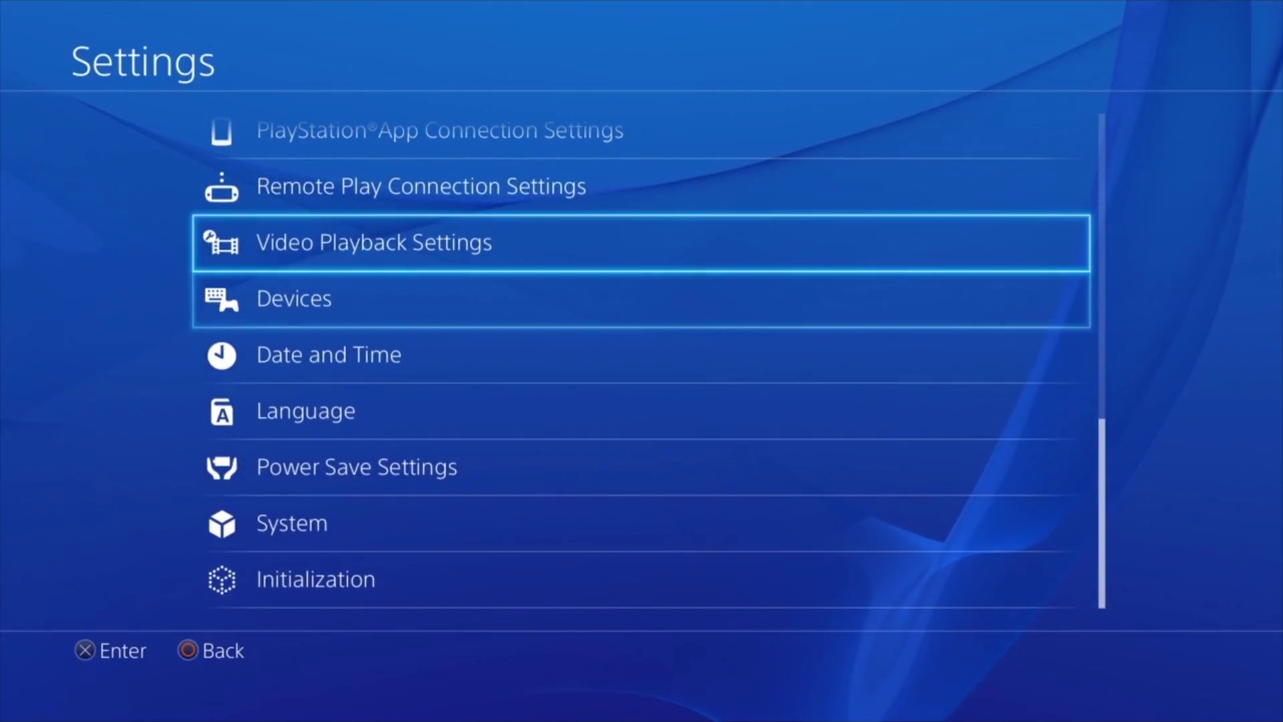
key(Up)
key(Return)
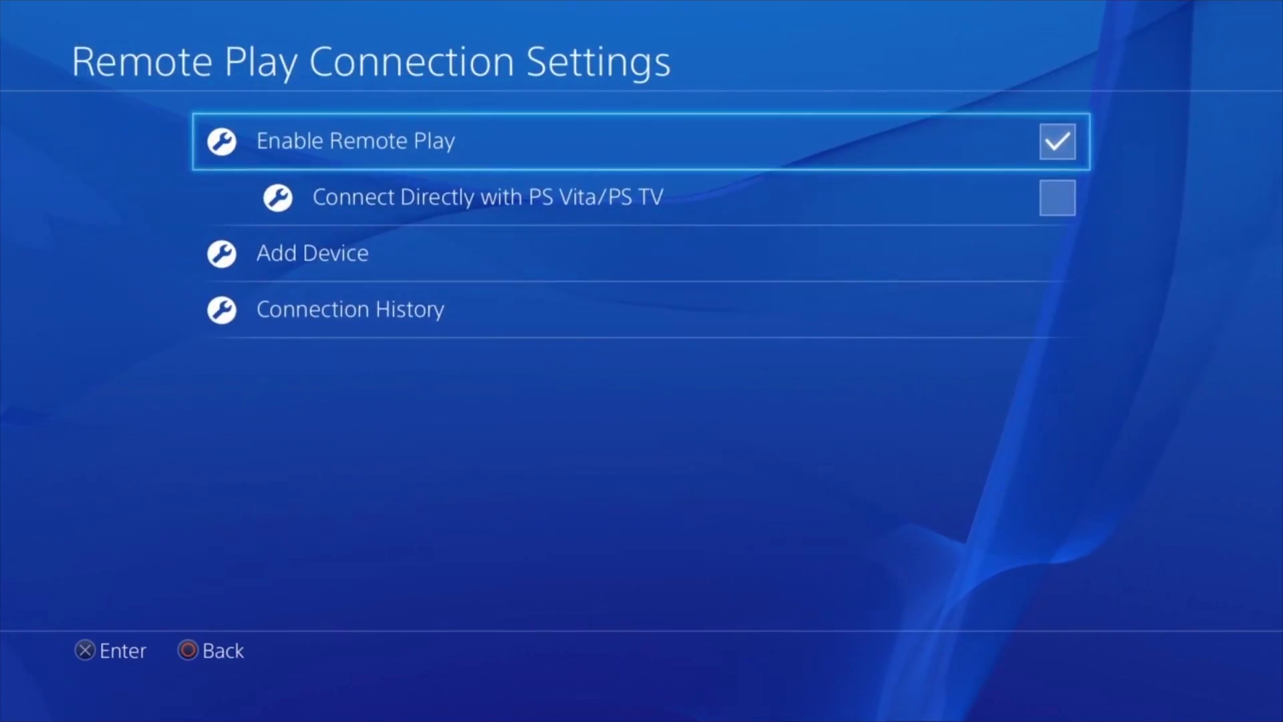
Step: Check the Enable Remote Play and Connect Directly with PS Vita/PS TV options, and leave the Remote Play Connection Settings
key(Down)
key(Up)
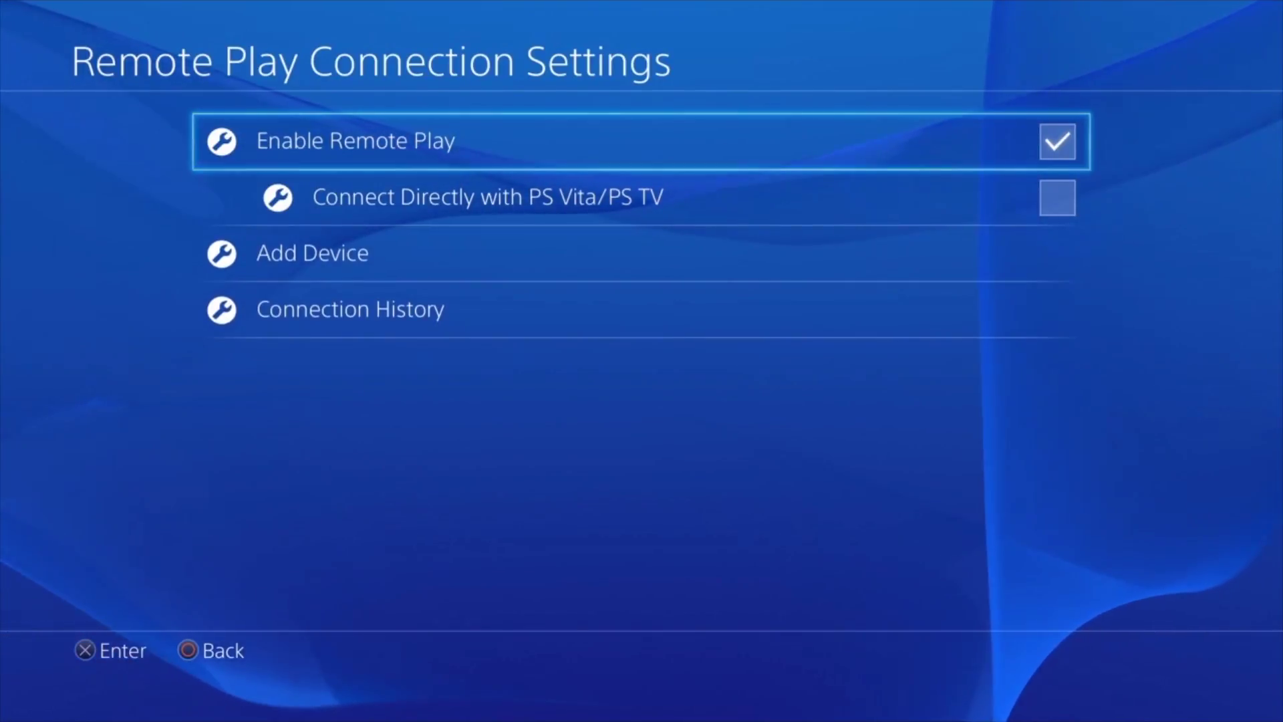
key(Down)
key(Up)
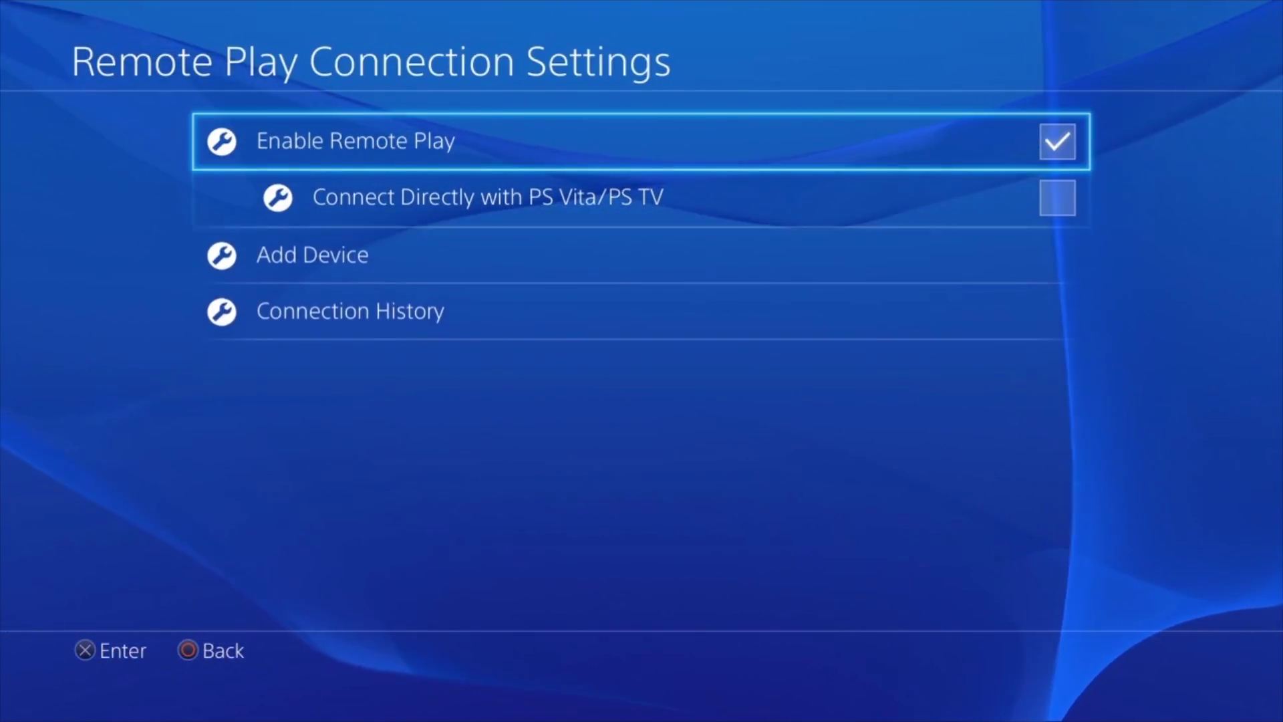
key(Down)
key(Escape)
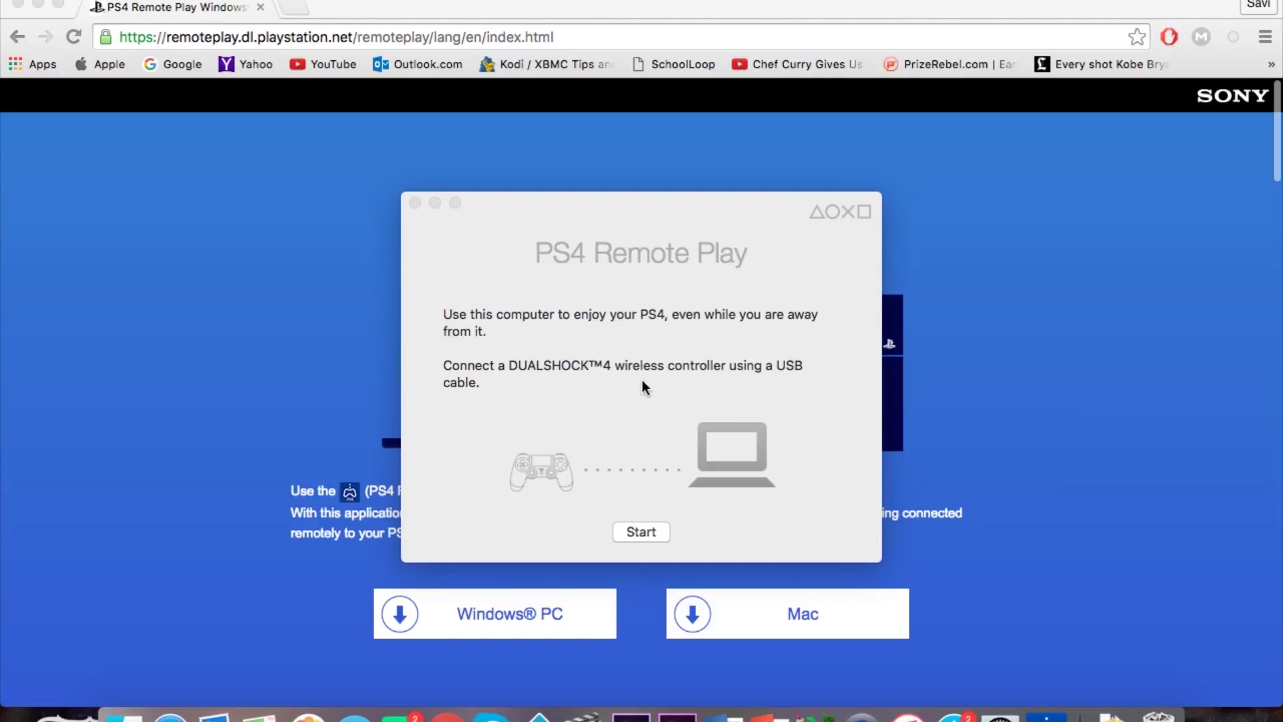
Step: Start the Remote Play session and browse the home screen games as far as NBA 2K16 and back to Minecraft
click(641, 532)
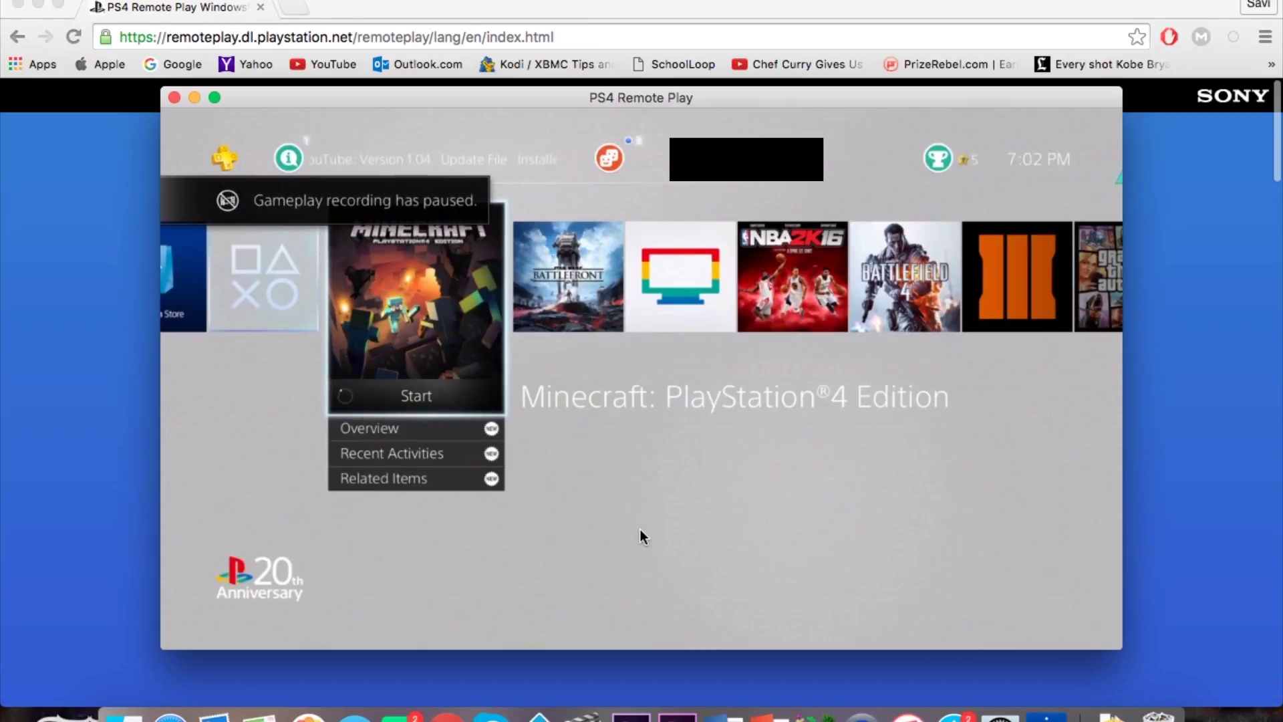
key(Right)
key(Left)
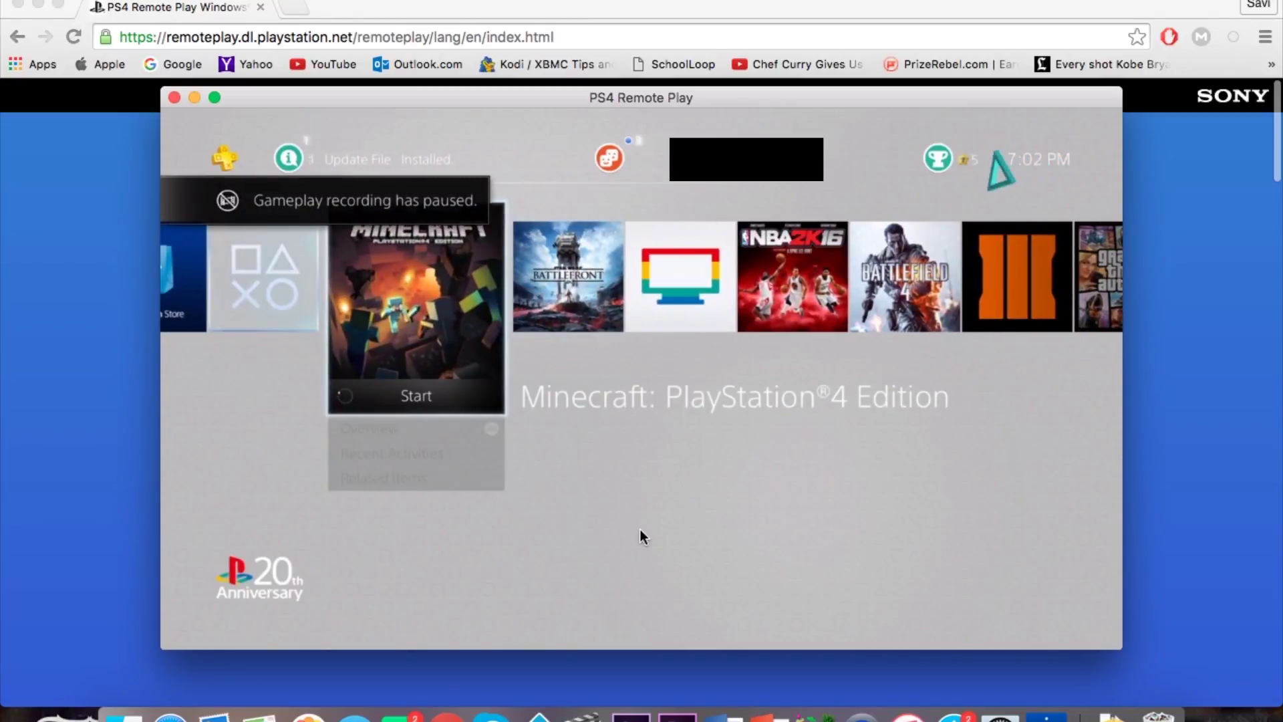
key(Right)
key(Right)
key(Right)
key(Right)
key(Left)
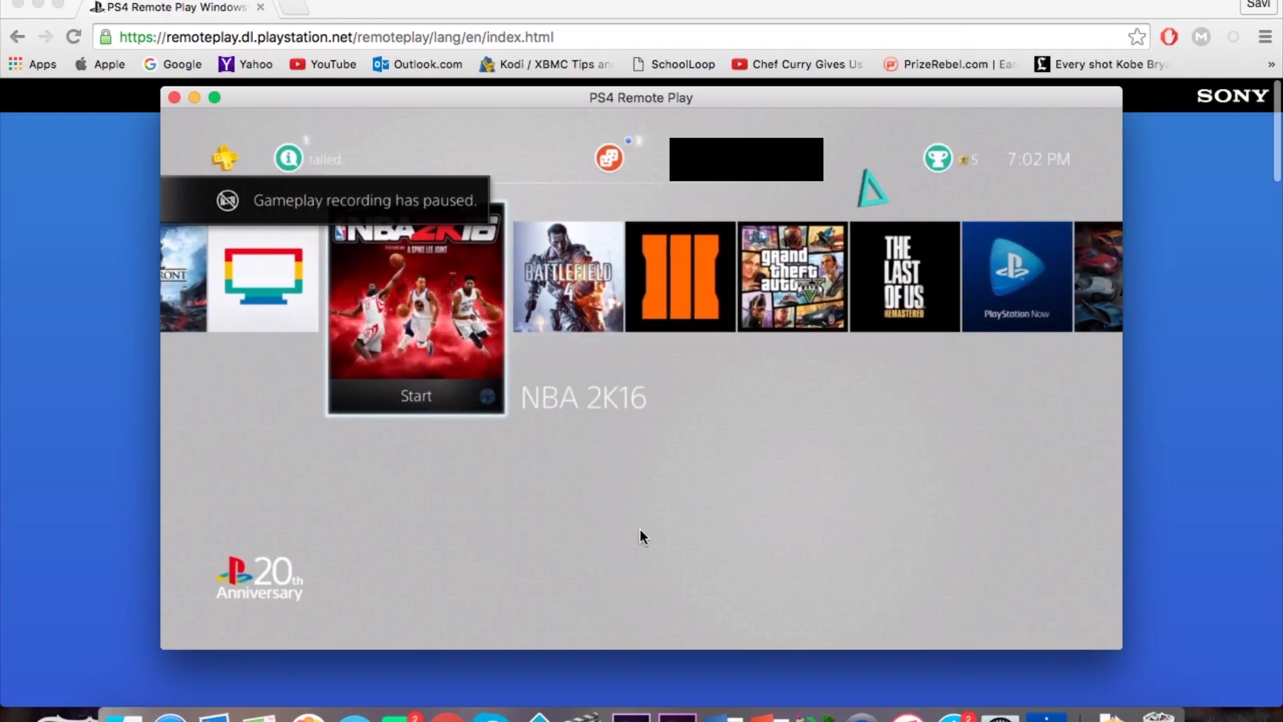
key(Left)
key(Left)
key(Left)
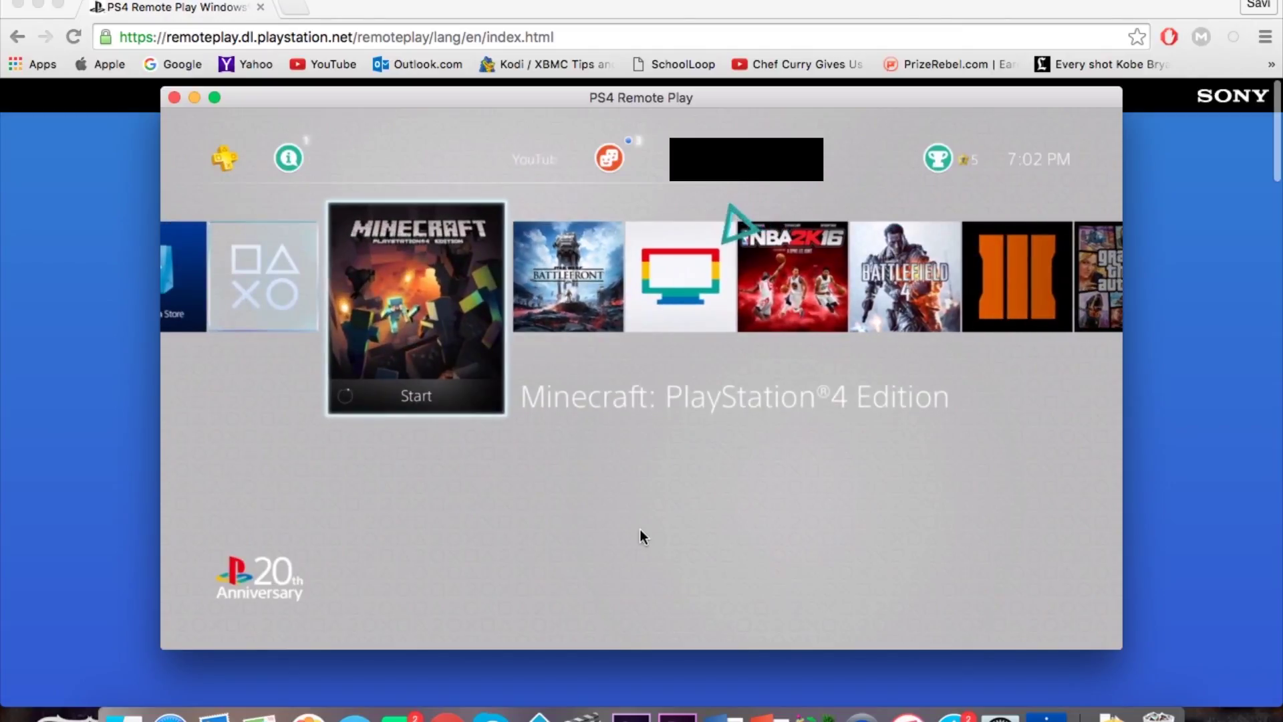
Step: Look through the PS4 function area icons above the games row, such as Friends
key(Up)
key(Right)
key(Left)
key(Right)
key(Right)
key(Right)
key(Right)
key(Left)
key(Left)
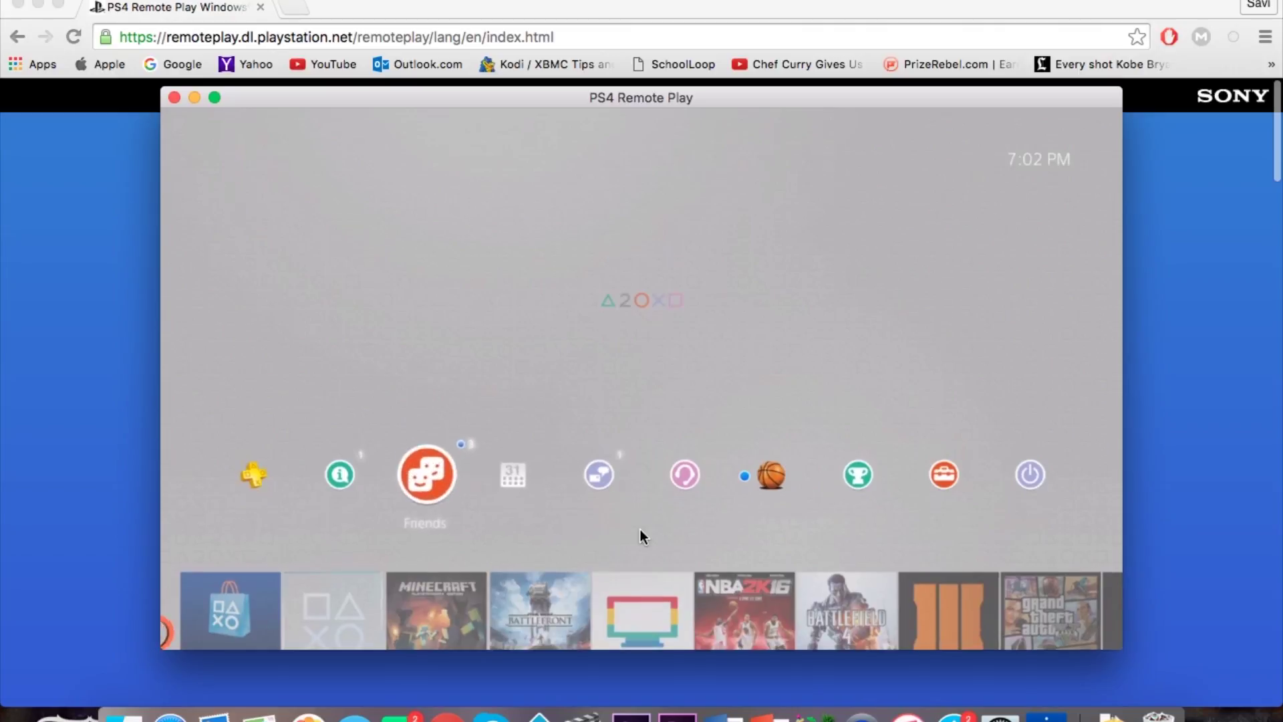
Step: Return to the games row and start Minecraft: PlayStation 4 Edition
key(Down)
key(Right)
key(Right)
key(Left)
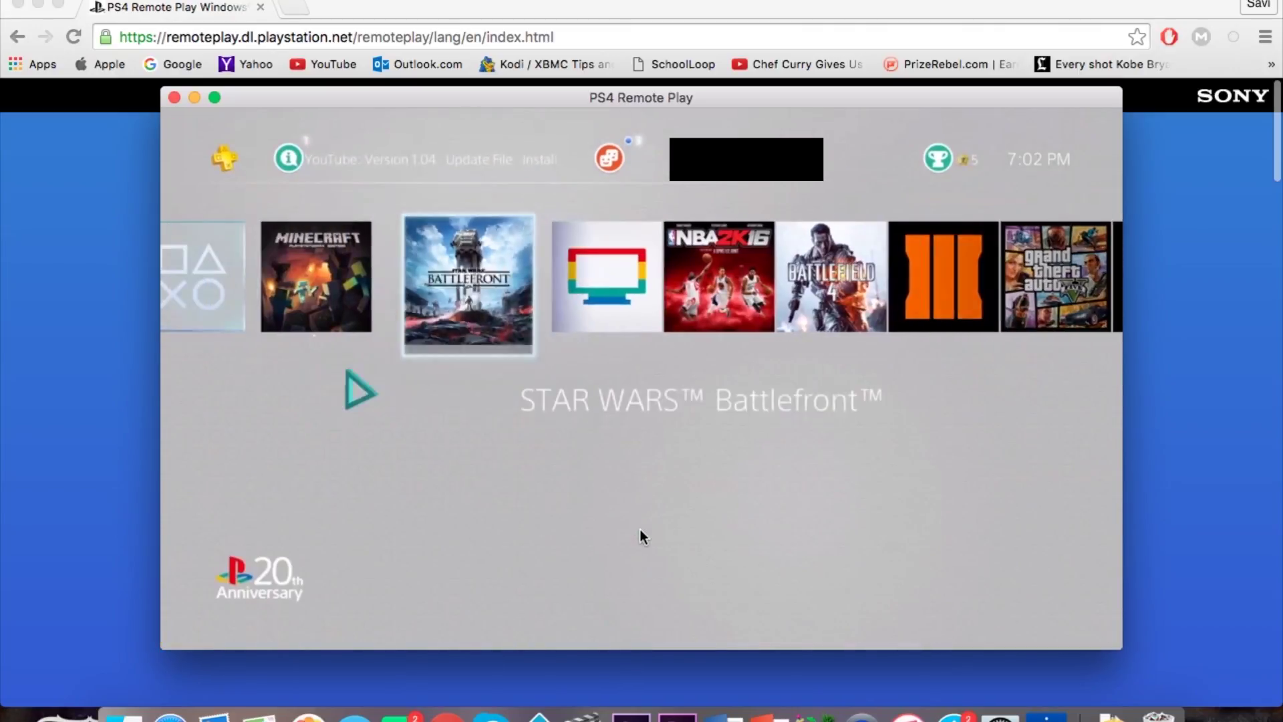
key(Left)
key(Return)
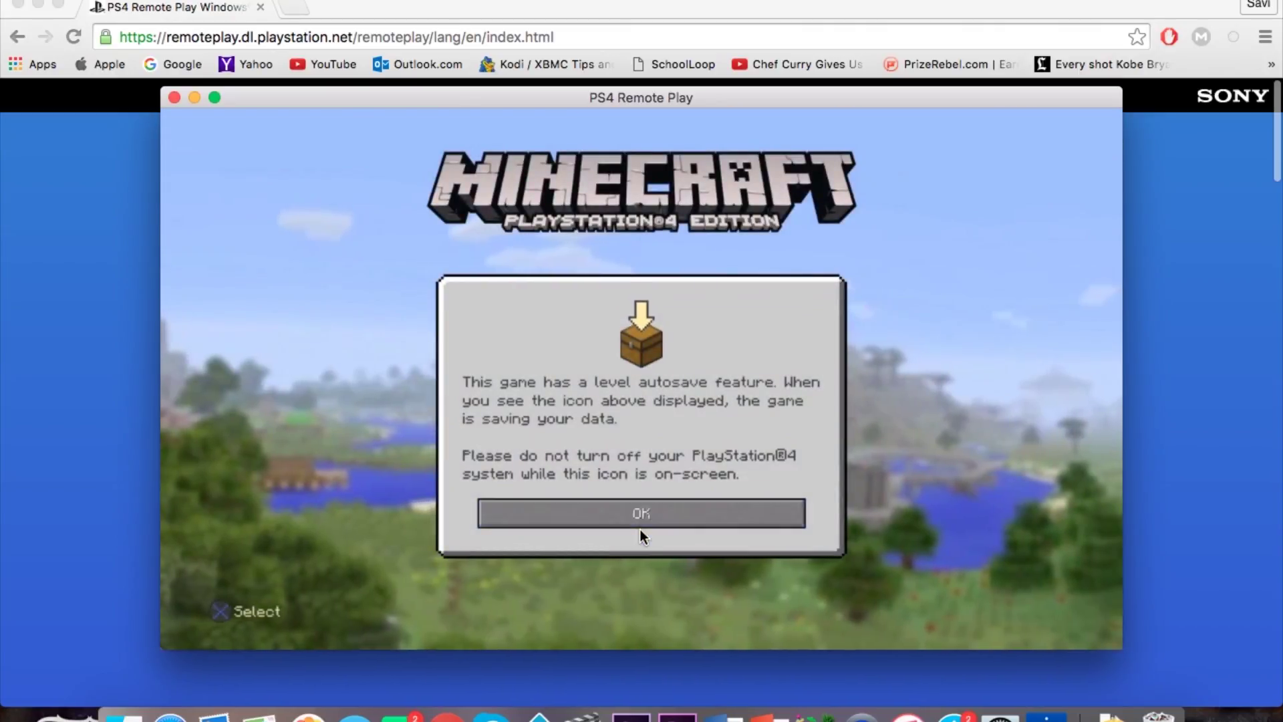
Step: Accept Minecraft's autosave notice and switch the Remote Play window to full screen
key(Return)
key(Up)
key(Down)
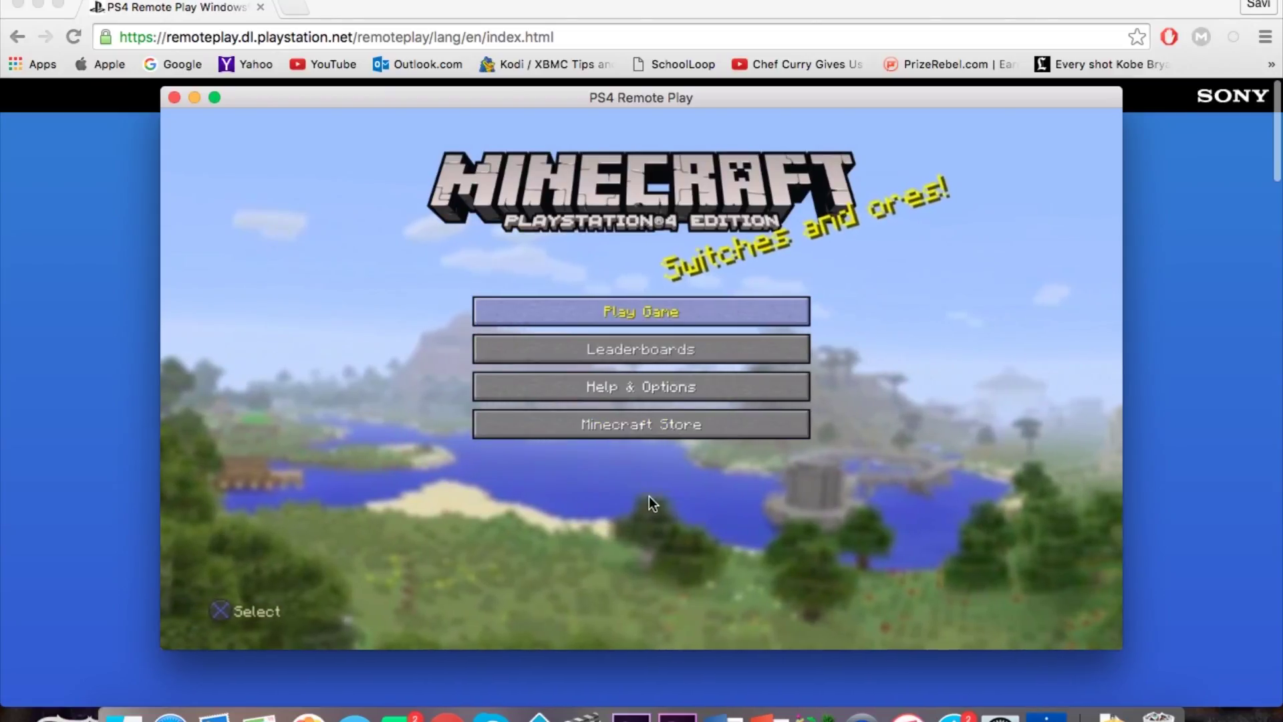
mouse_move(288, 241)
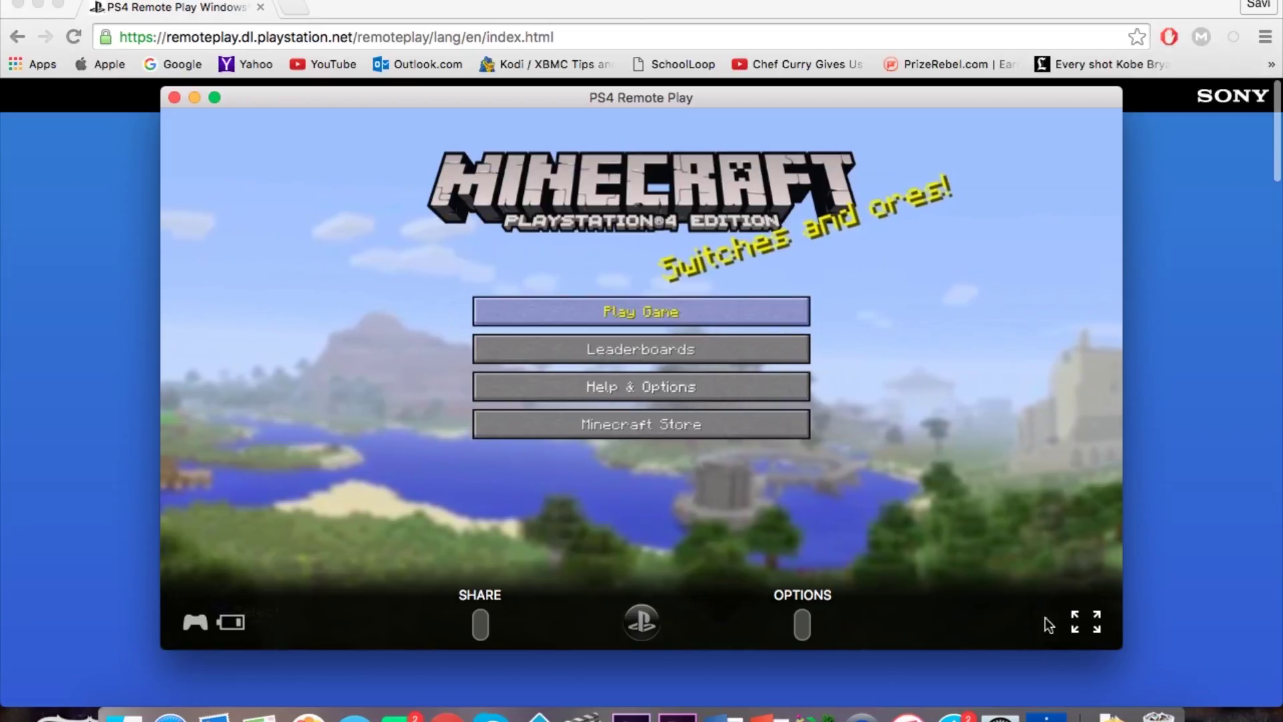
click(1084, 618)
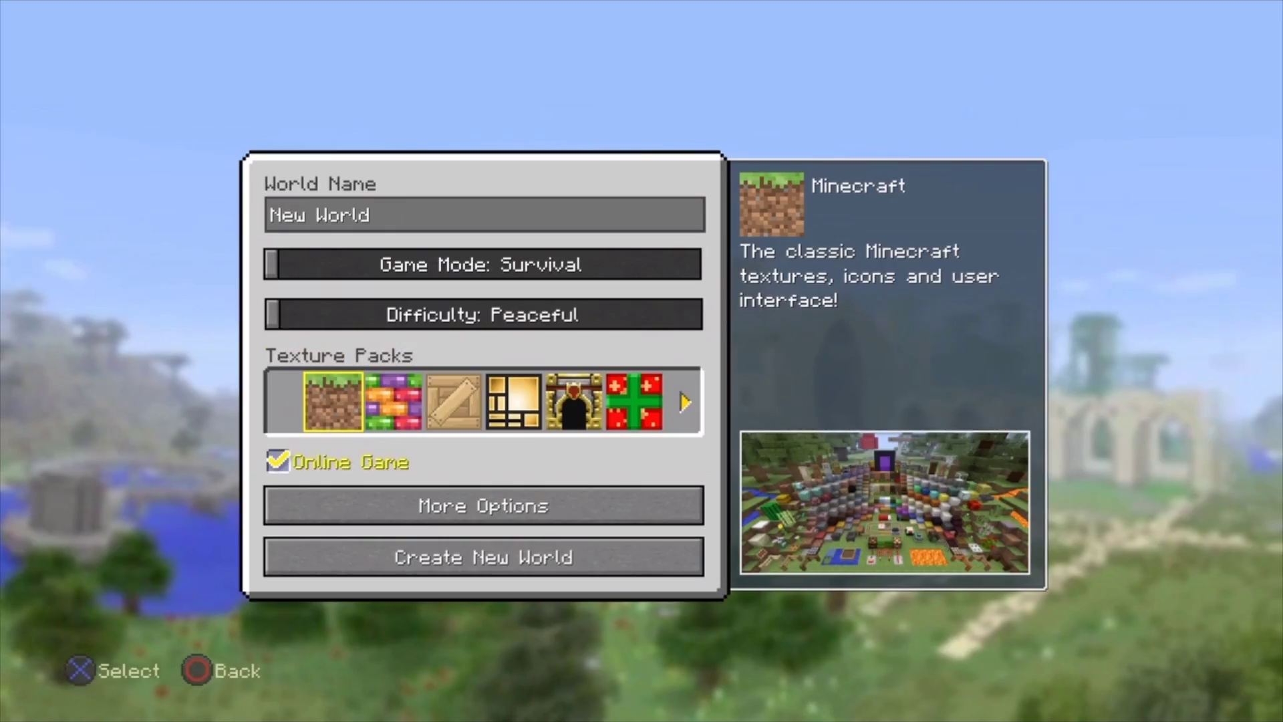
Step: Create the Minecraft world "New World" in Survival mode with Peaceful difficulty as an online game
key(Down)
key(Down)
key(Return)
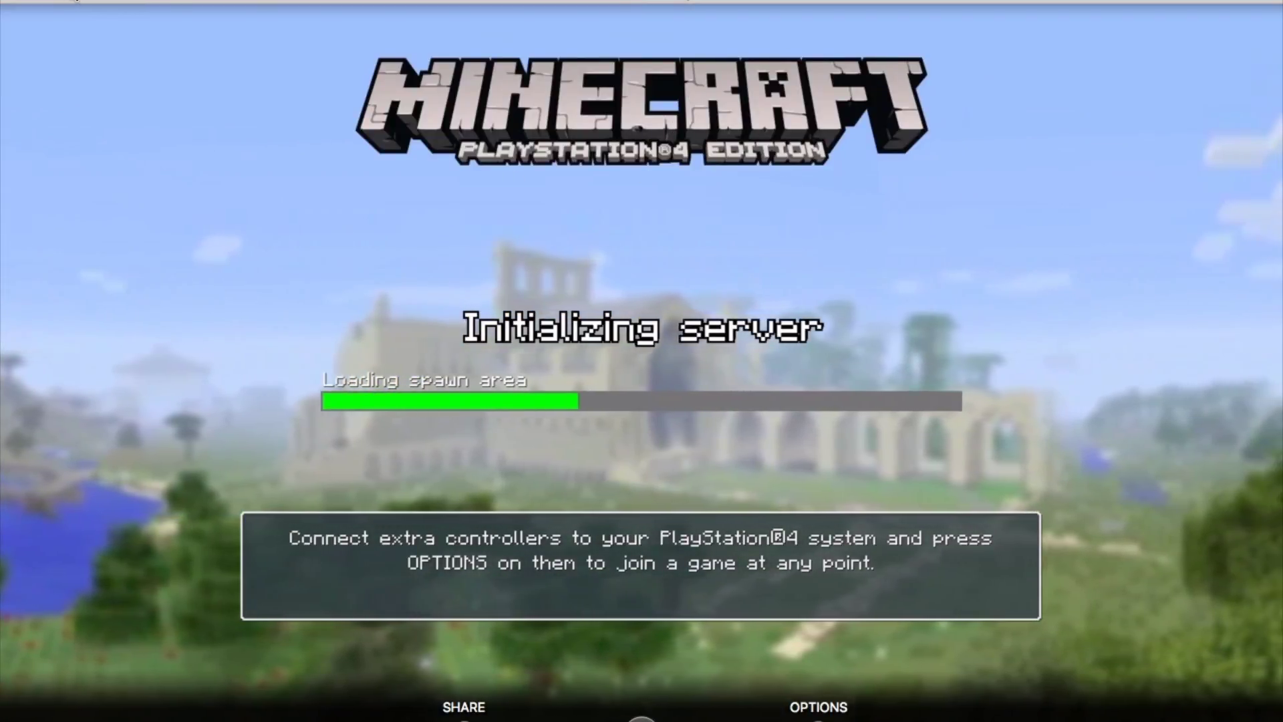
Step: Leave the full-screen view and examine the video resolution setting in the PS4 Remote Play preferences
key(Escape)
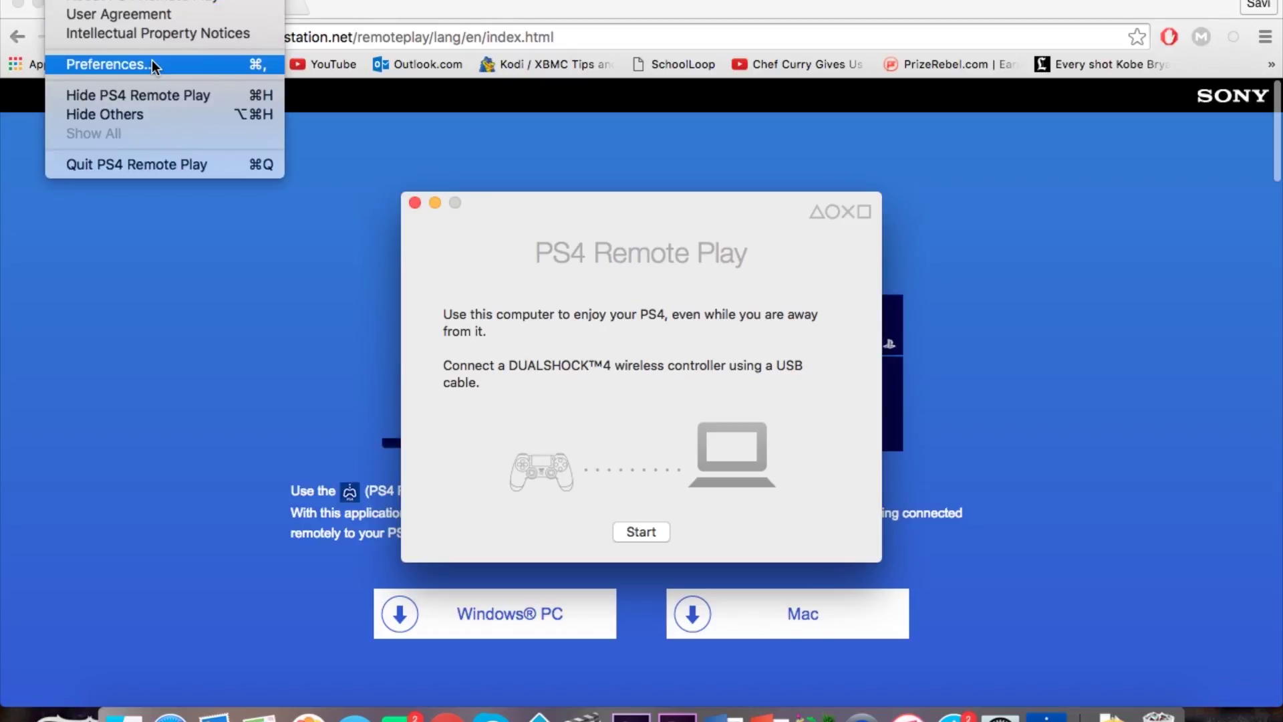
click(153, 62)
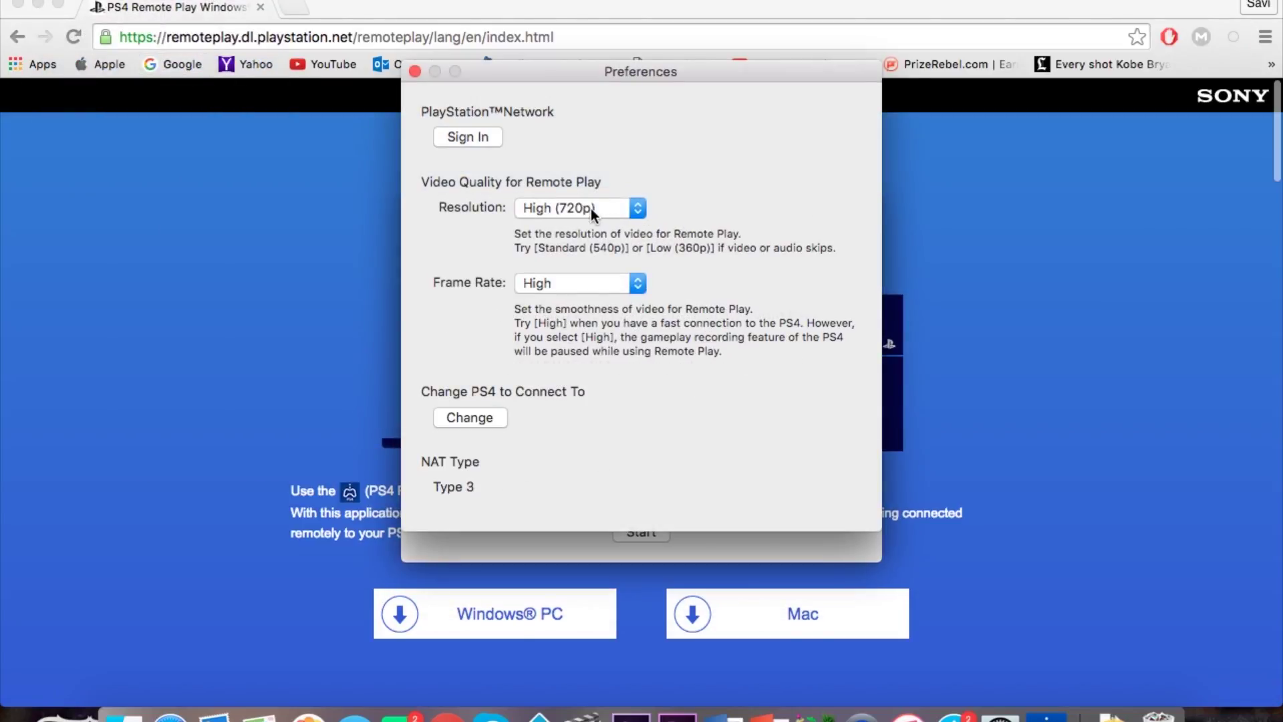
click(591, 208)
click(416, 72)
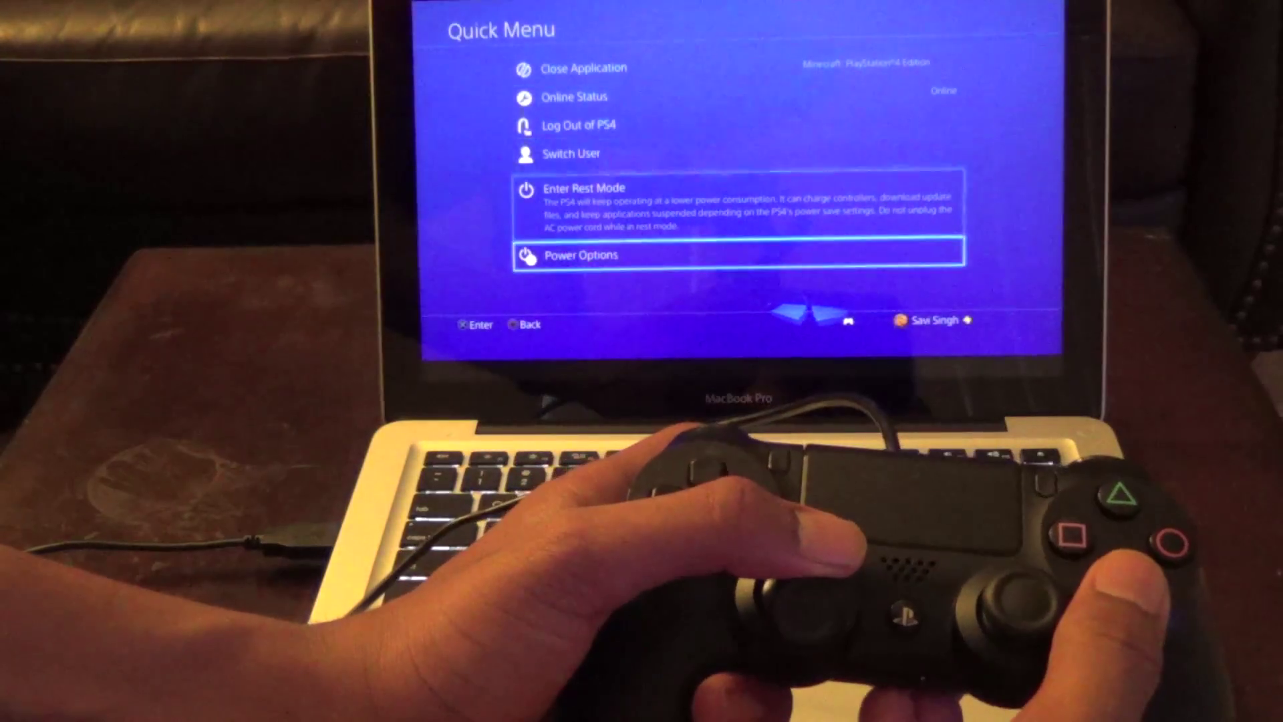
key(Return)
key(Down)
key(Return)
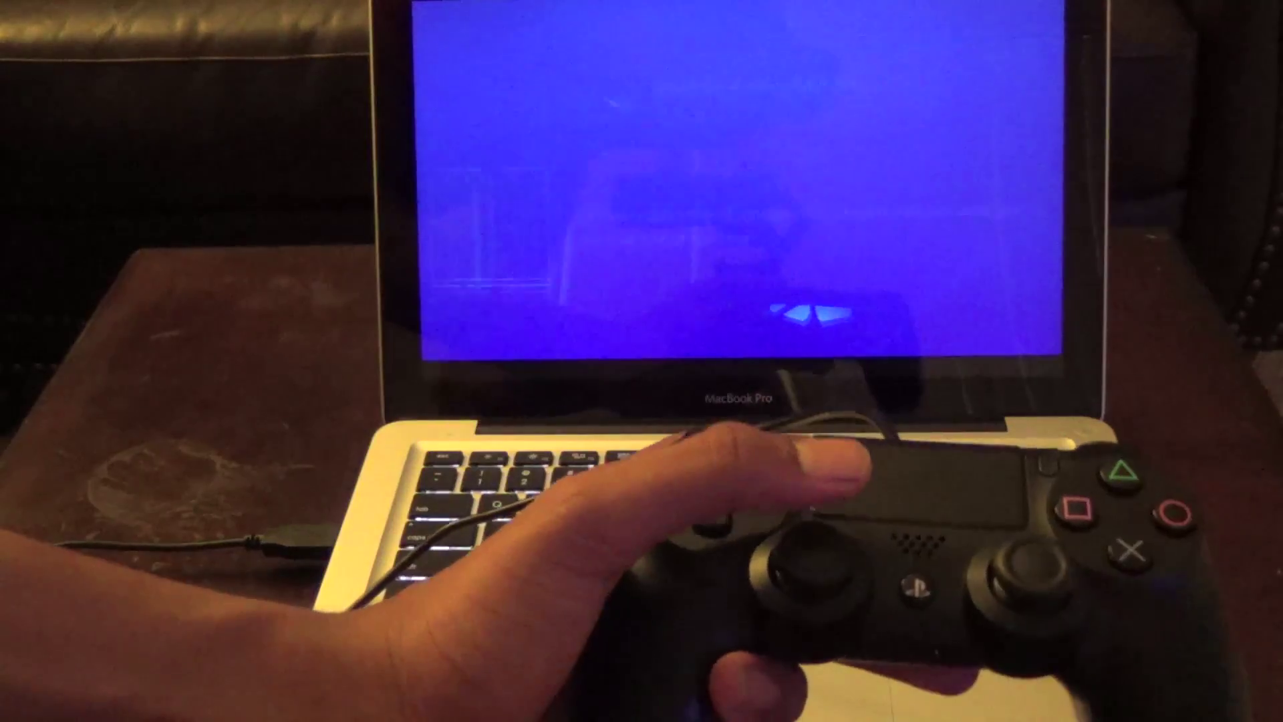